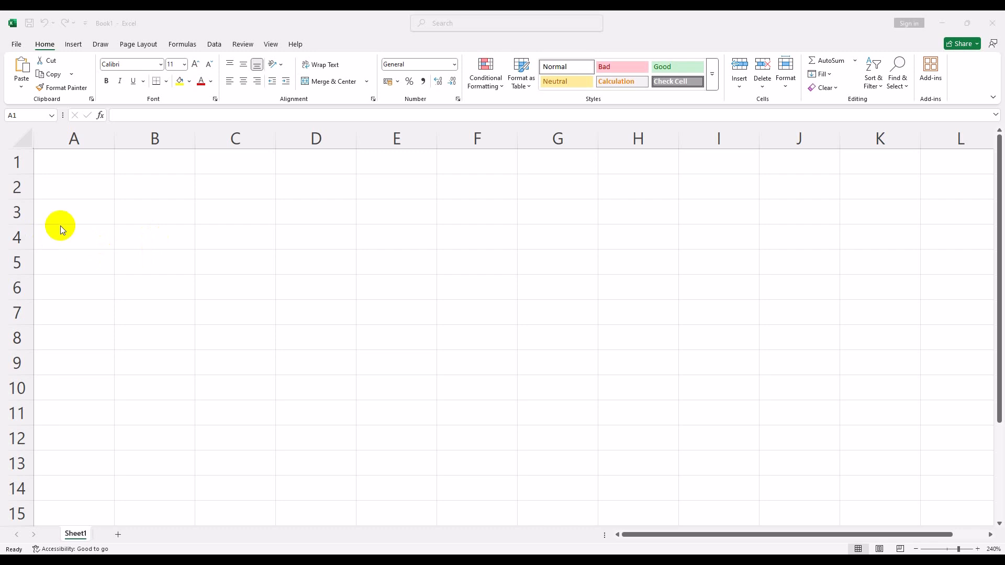
Fill A1:E6 with a five-order table of Order ID, Region, Salesperson, Date and Sales Amount, using amounts $5,000, $3,000, $7,000, $1,000 and $8,000
{"action": "left_click", "coordinate": [75, 160]}
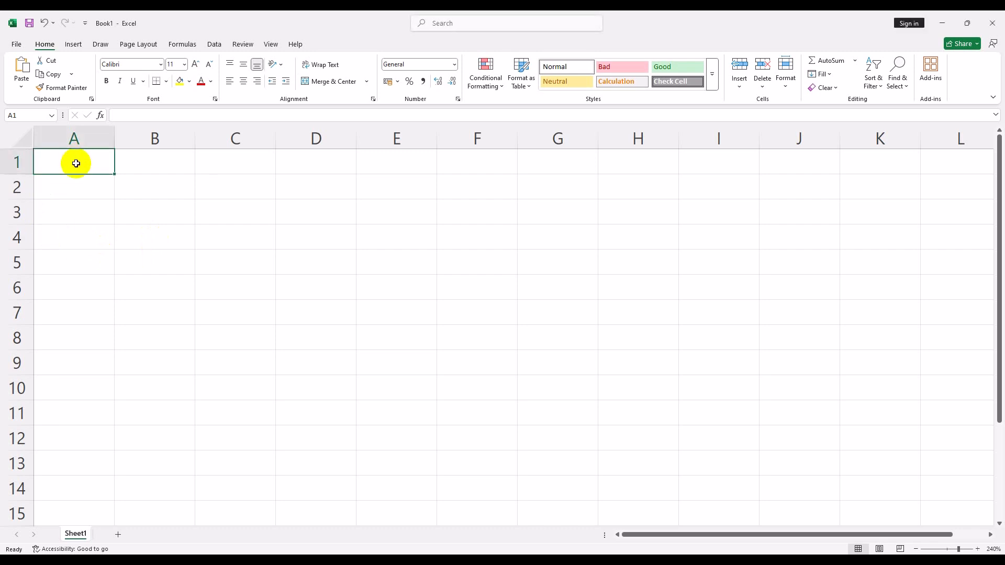
{"action": "type", "text": "Order ID\tRegion\tSalesperson\tDate\tSales Amount 1001\tNorth\tJohn\t01/01/24\t$5,000 1002\tSouth\tJane\t03/01/24\t$3,000 1003\tEast\tEmily\t05/01/24\t$7,000 1004\tWest\tMichael\t07/01/24\t$1,000 1005\tNorth\tSarah\t09/01/24\t$8,000"}
Examine the column headings and each order's ID, region, salesperson, date and sales amount, cell by cell
{"action": "left_click", "coordinate": [74, 167]}
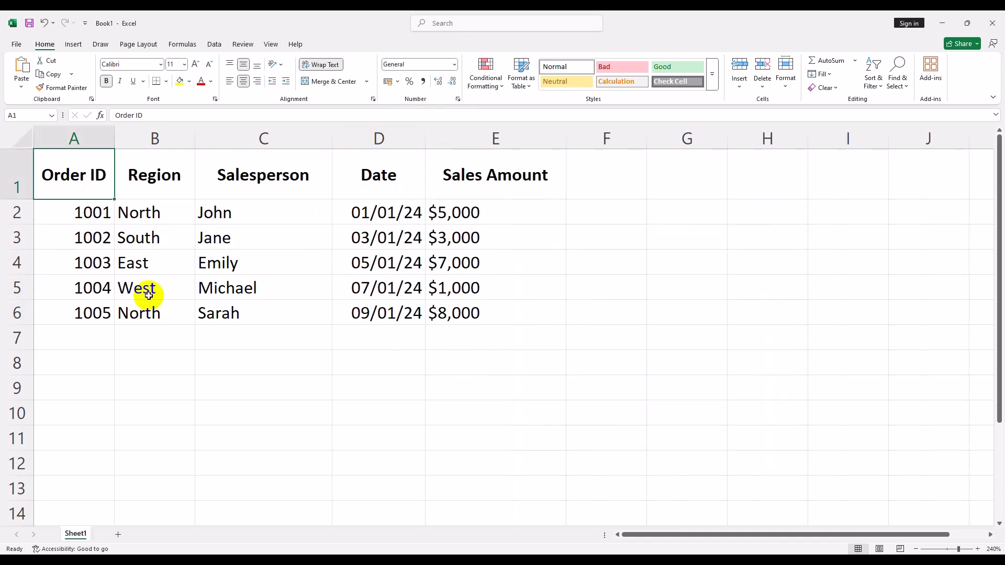
{"action": "key", "text": "Right"}
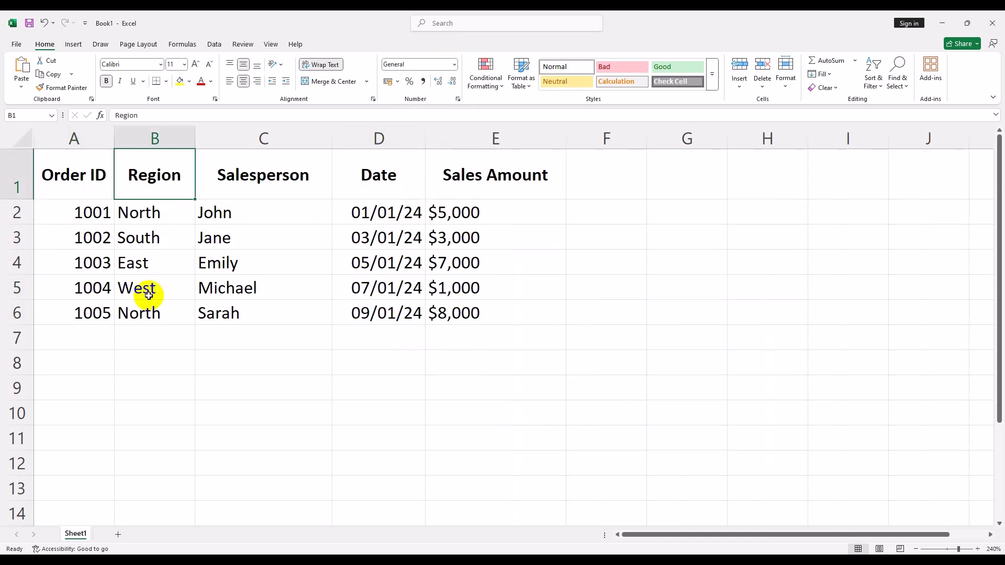
{"action": "key", "text": "Right"}
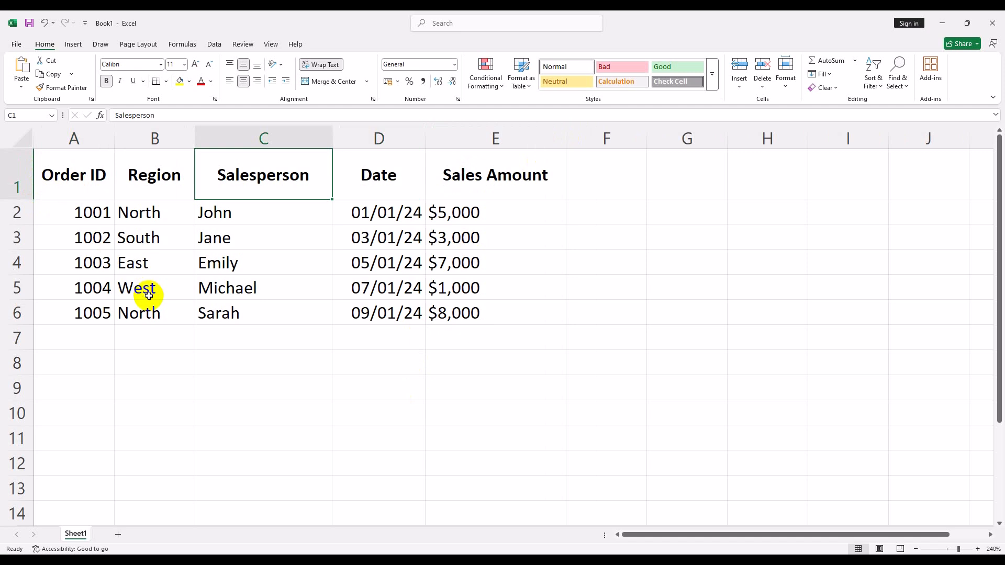
{"action": "key", "text": "Right"}
{"action": "key", "text": "Right"}
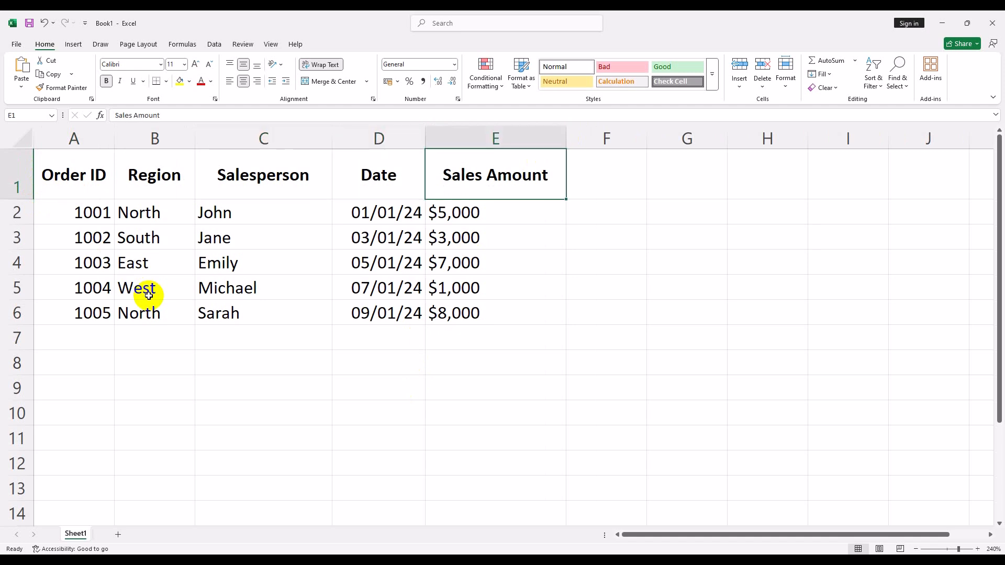
{"action": "left_click", "coordinate": [76, 212]}
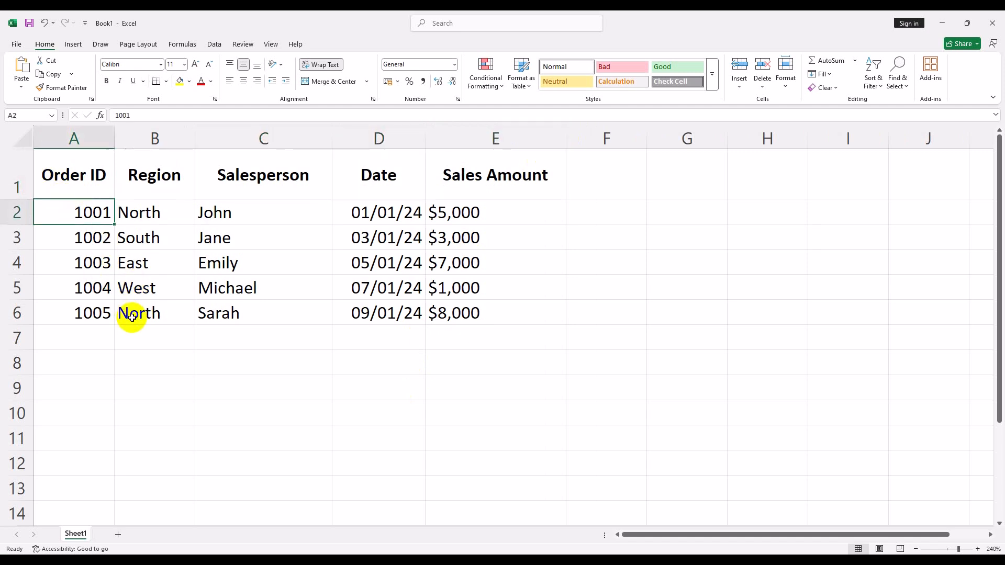
{"action": "key", "text": "Right"}
{"action": "key", "text": "Right"}
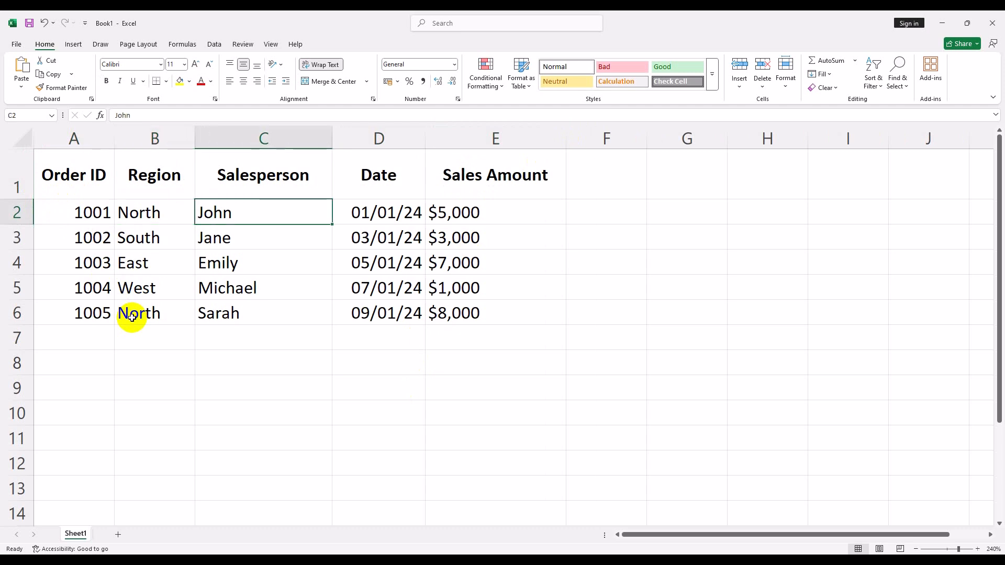
{"action": "key", "text": "Right"}
{"action": "key", "text": "Right"}
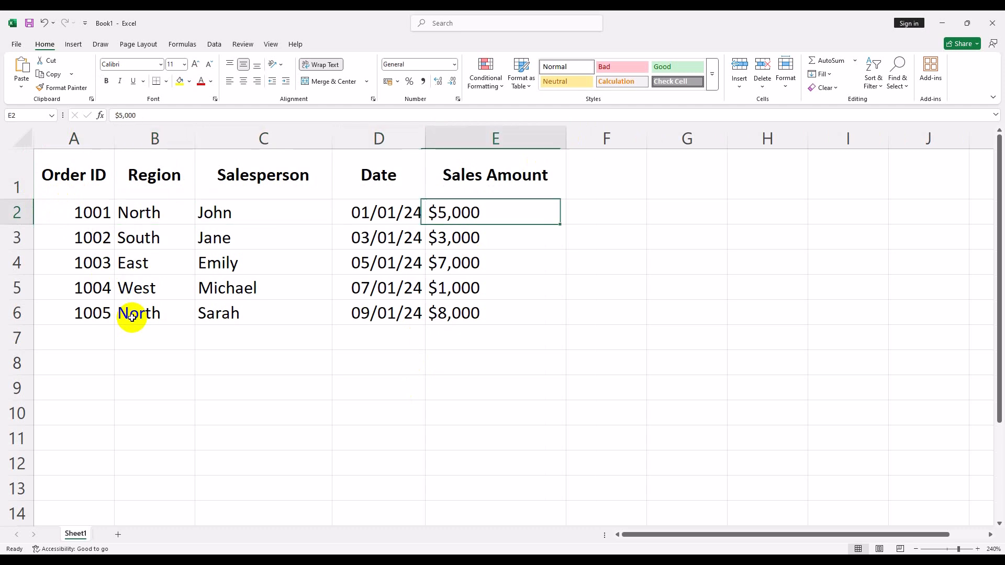
{"action": "left_click", "coordinate": [82, 236]}
{"action": "key", "text": "shift+Right"}
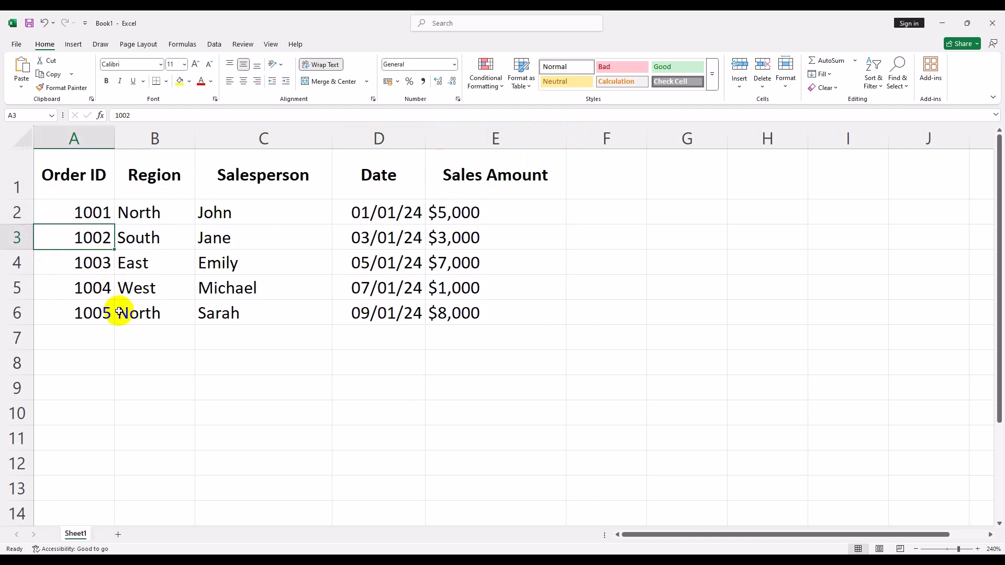
{"action": "key", "text": "Right"}
{"action": "key", "text": "Right"}
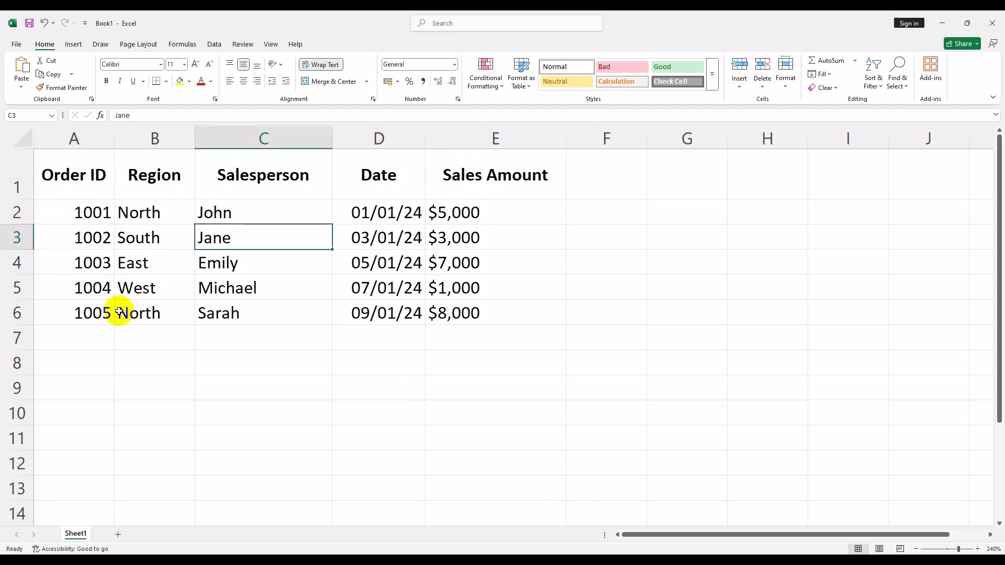
{"action": "key", "text": "Right"}
{"action": "key", "text": "Right"}
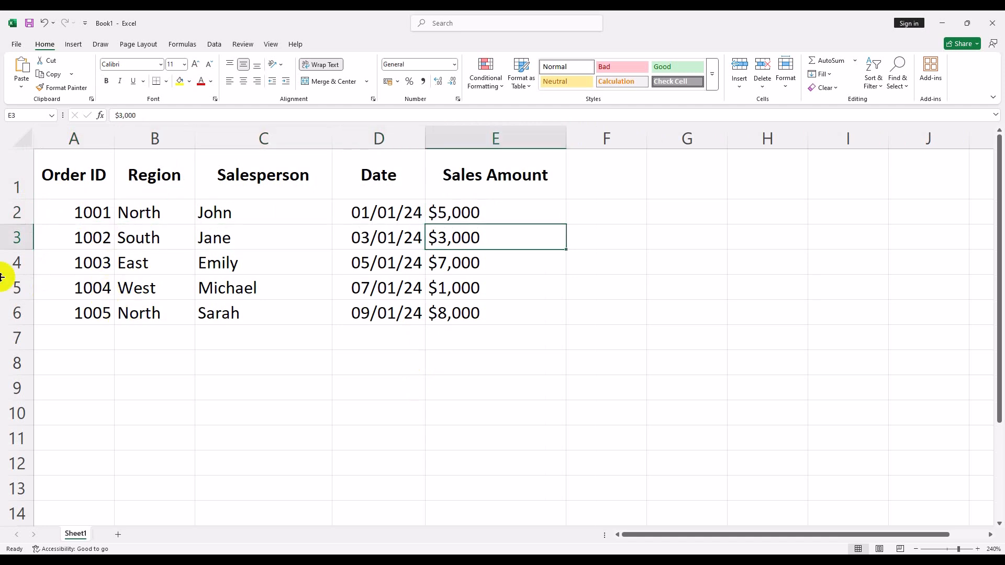
{"action": "left_click", "coordinate": [67, 259]}
{"action": "key", "text": "Right"}
{"action": "key", "text": "Right"}
{"action": "key", "text": "Right"}
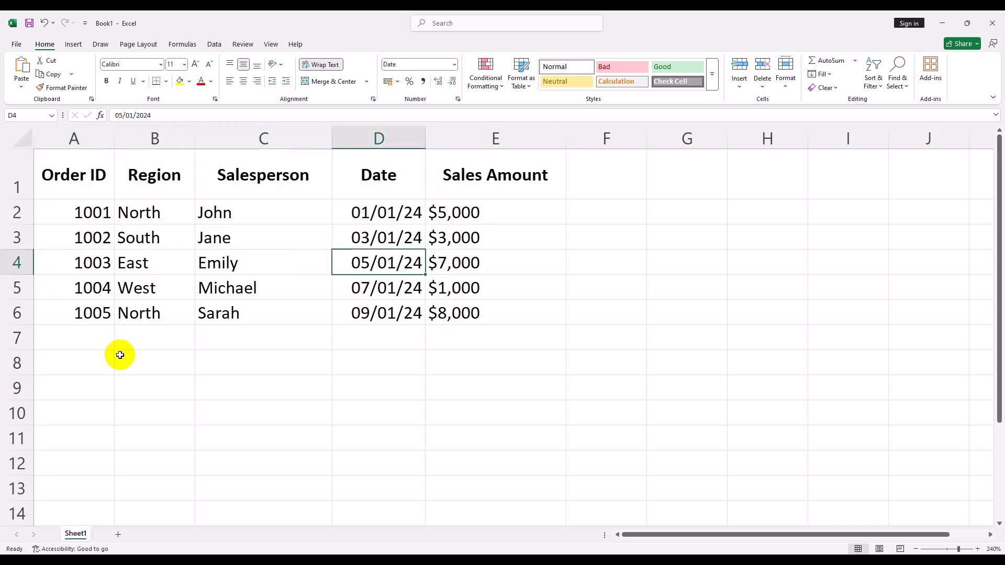
{"action": "key", "text": "Right"}
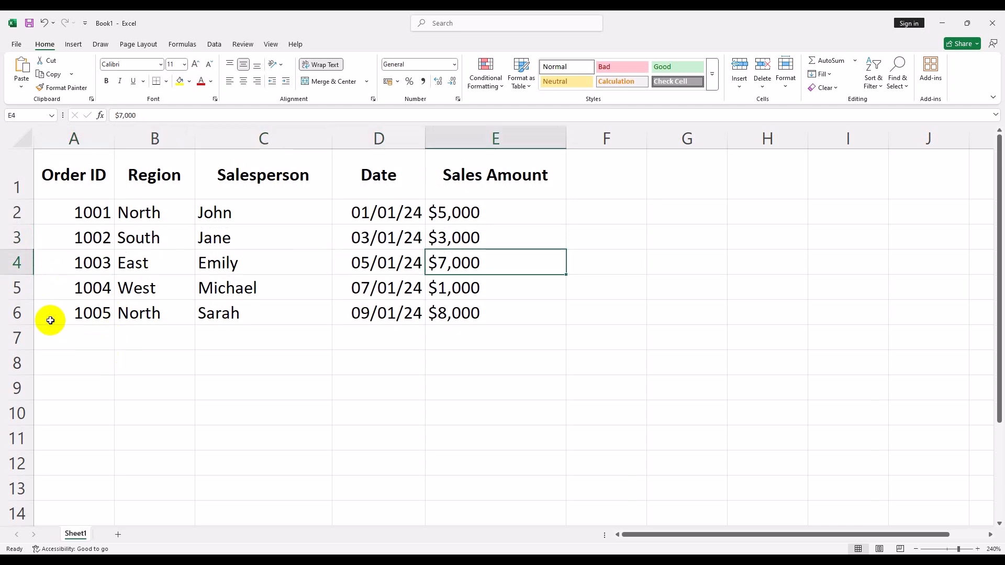
{"action": "left_click", "coordinate": [56, 287]}
{"action": "key", "text": "Right"}
{"action": "key", "text": "Right"}
{"action": "key", "text": "Right"}
{"action": "key", "text": "Right"}
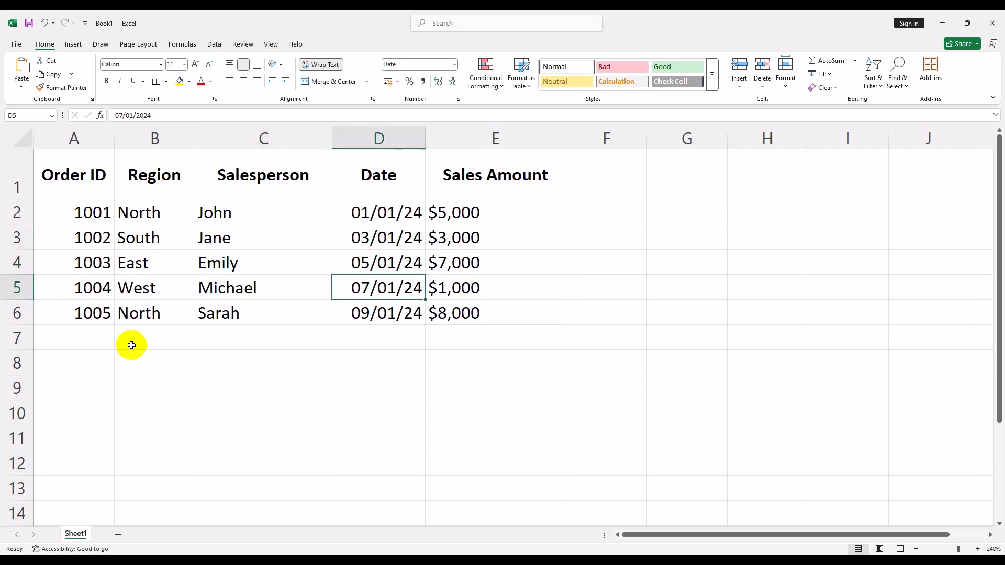
{"action": "left_click", "coordinate": [77, 314]}
{"action": "key", "text": "Right"}
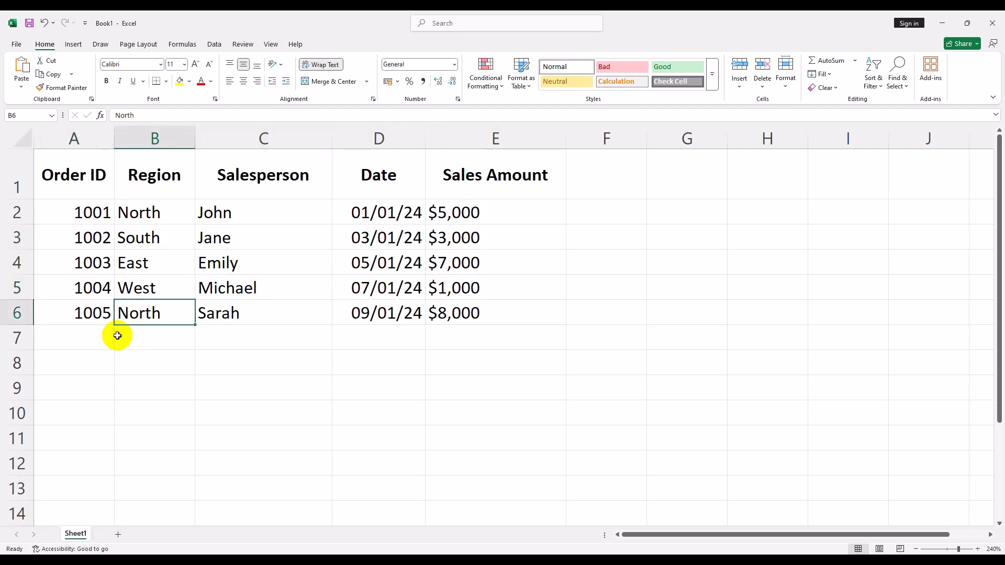
{"action": "key", "text": "Right"}
{"action": "key", "text": "Right"}
{"action": "key", "text": "Right"}
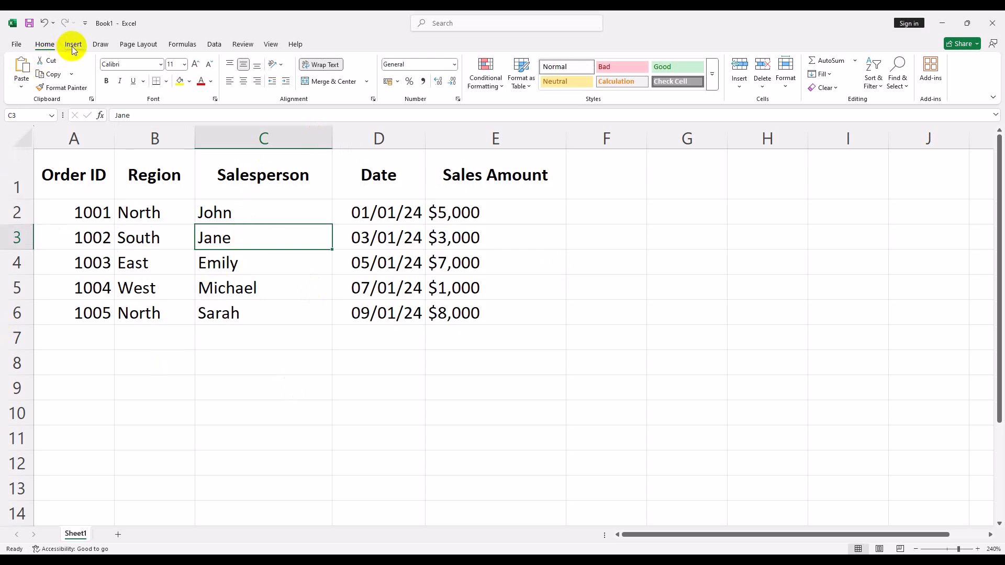
Insert a PivotChart on a new worksheet from the source range Sheet1!$A$1:$E$6
{"action": "left_click", "coordinate": [72, 46]}
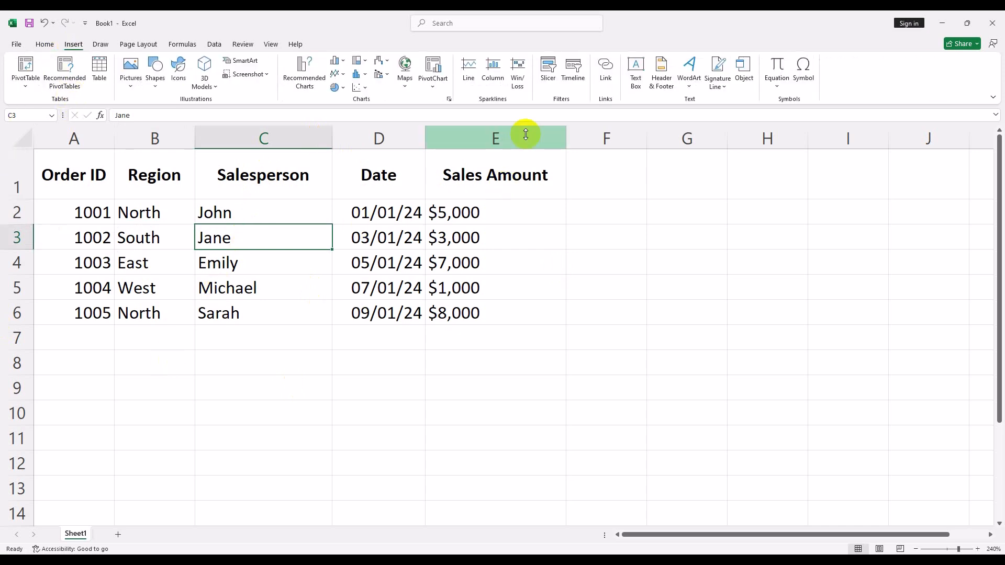
{"action": "left_click", "coordinate": [429, 62]}
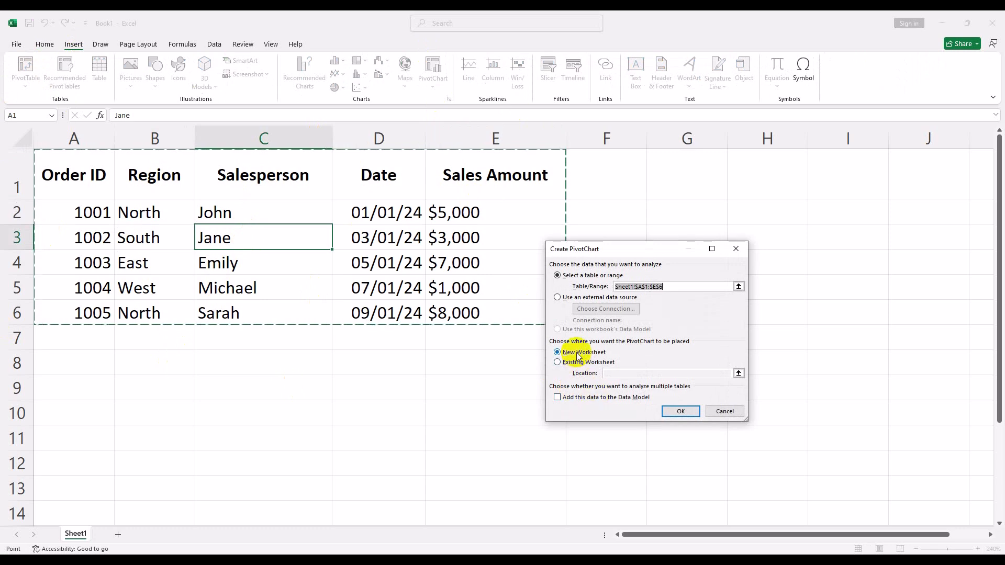
{"action": "left_click", "coordinate": [688, 410]}
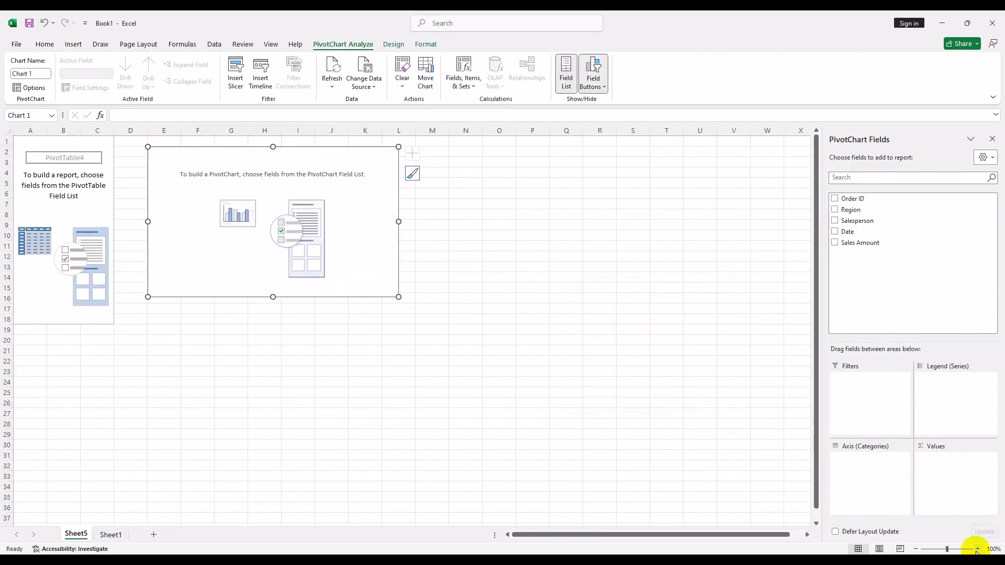
Add the Region field to the PivotTable's rows and the Sales Amount field to its values
{"action": "left_click", "coordinate": [978, 551]}
{"action": "left_click", "coordinate": [978, 550]}
{"action": "left_click", "coordinate": [977, 551]}
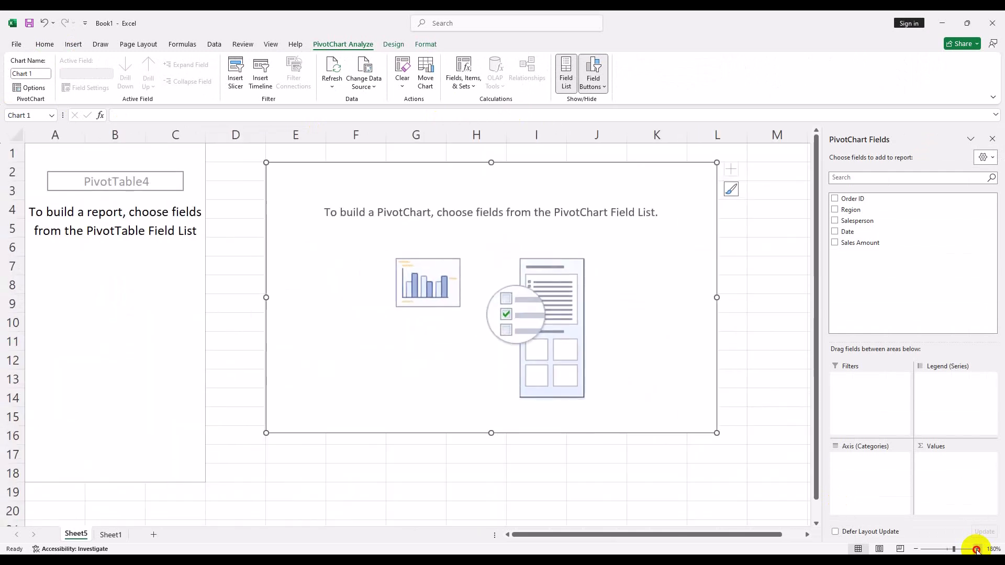
{"action": "left_click", "coordinate": [977, 551]}
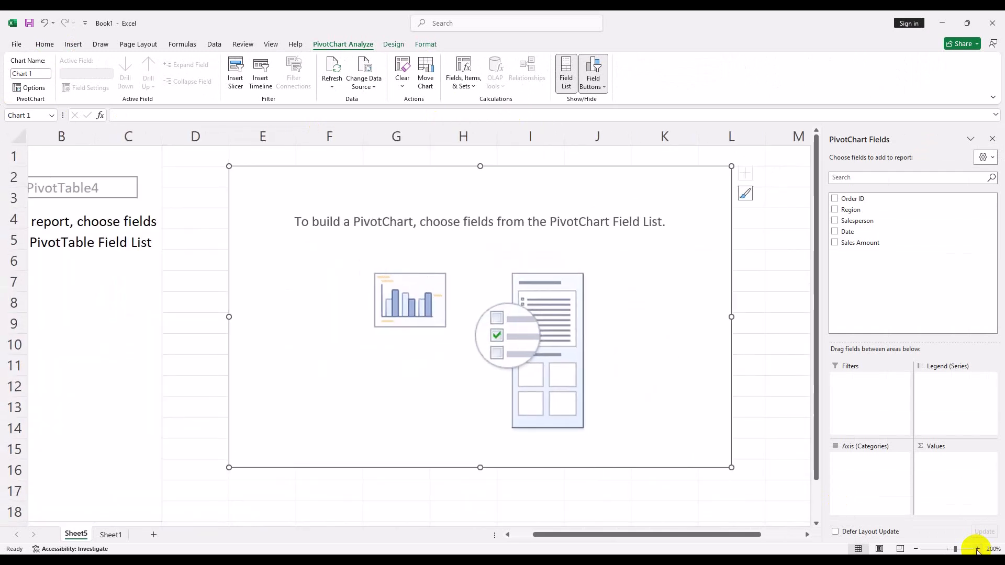
{"action": "left_click", "coordinate": [977, 551]}
{"action": "left_click", "coordinate": [977, 551]}
{"action": "left_click", "coordinate": [978, 550]}
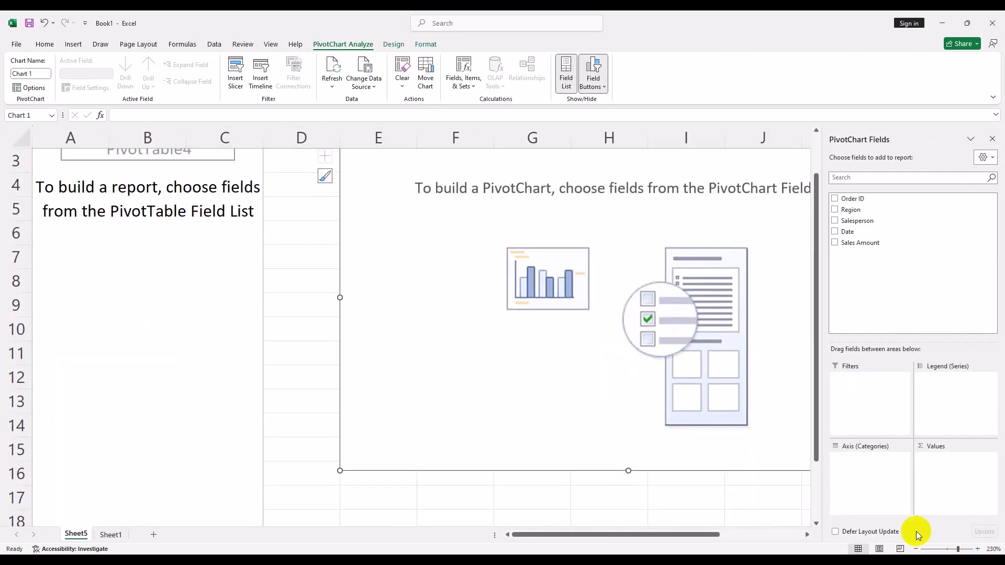
{"action": "left_click", "coordinate": [111, 292]}
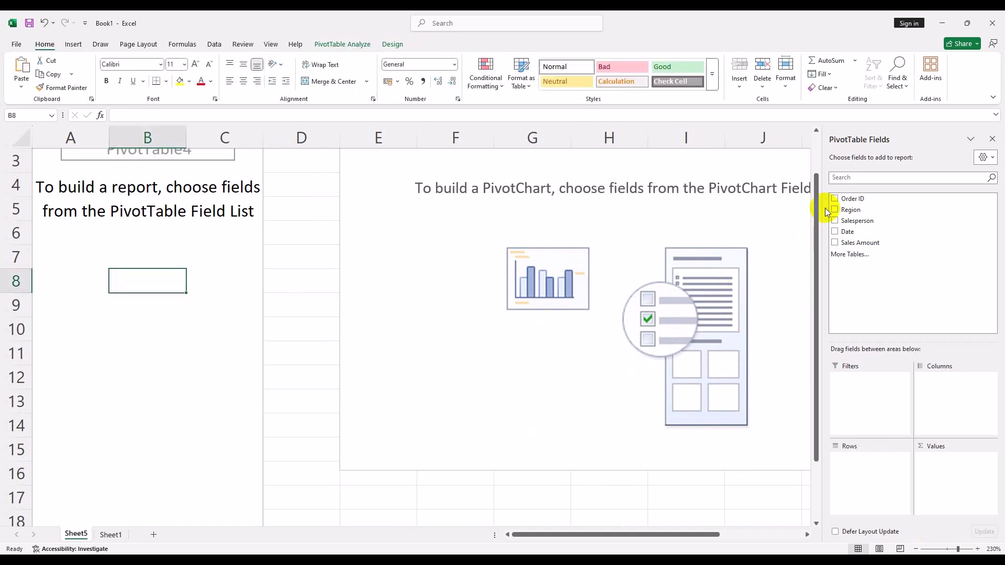
{"action": "left_click", "coordinate": [854, 212]}
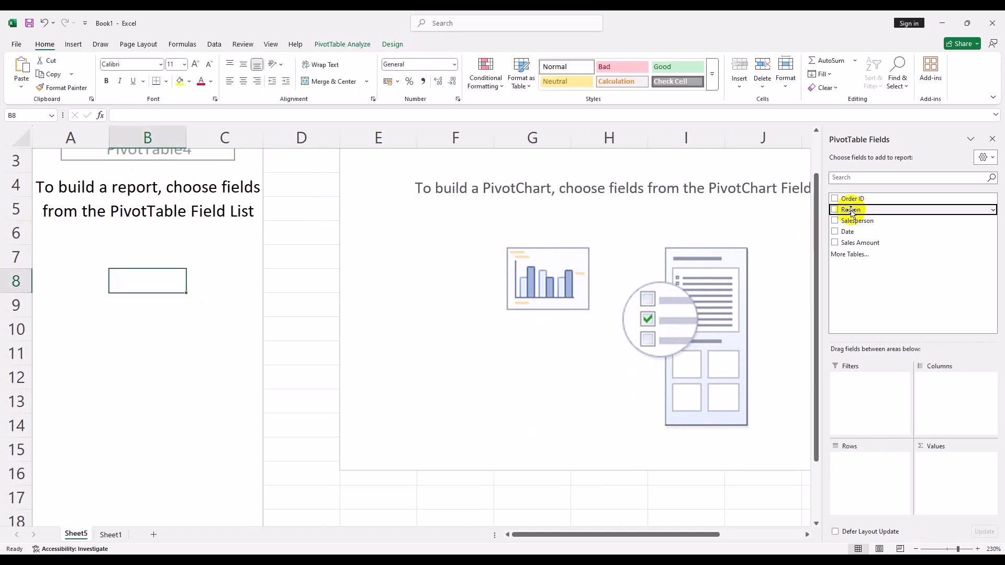
{"action": "left_click_drag", "start_coordinate": [849, 212], "coordinate": [865, 489]}
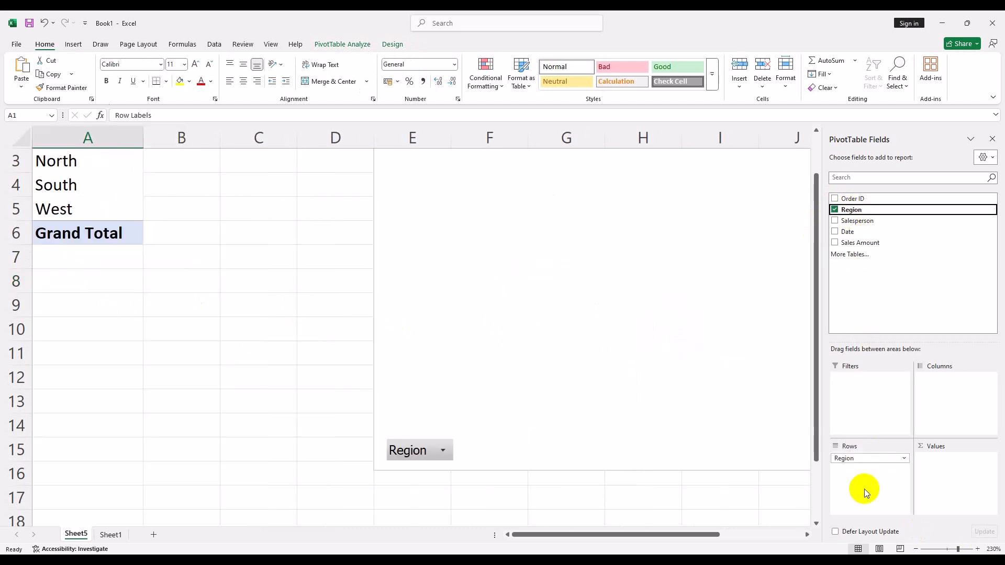
{"action": "left_click", "coordinate": [859, 243]}
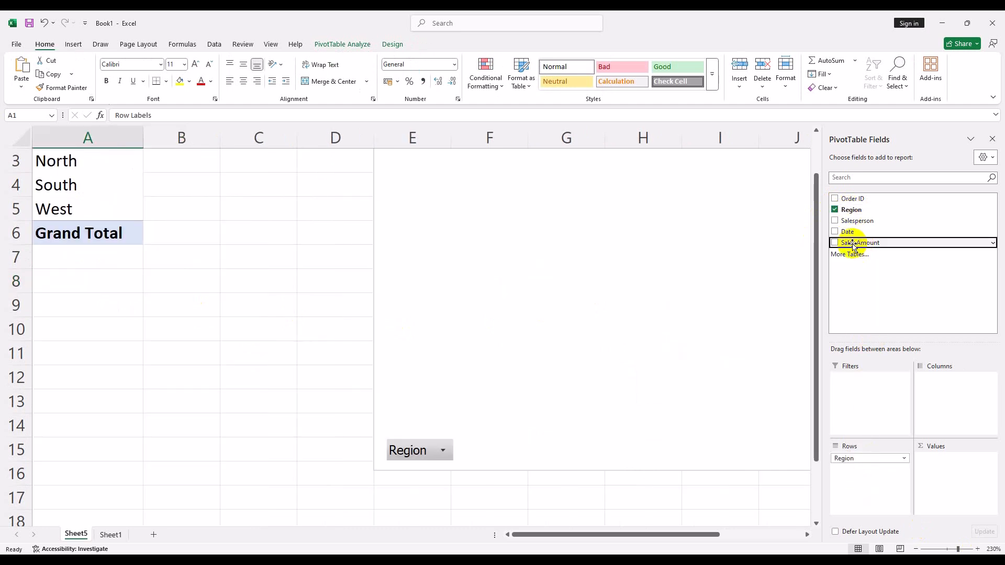
{"action": "left_click_drag", "start_coordinate": [854, 245], "coordinate": [945, 497]}
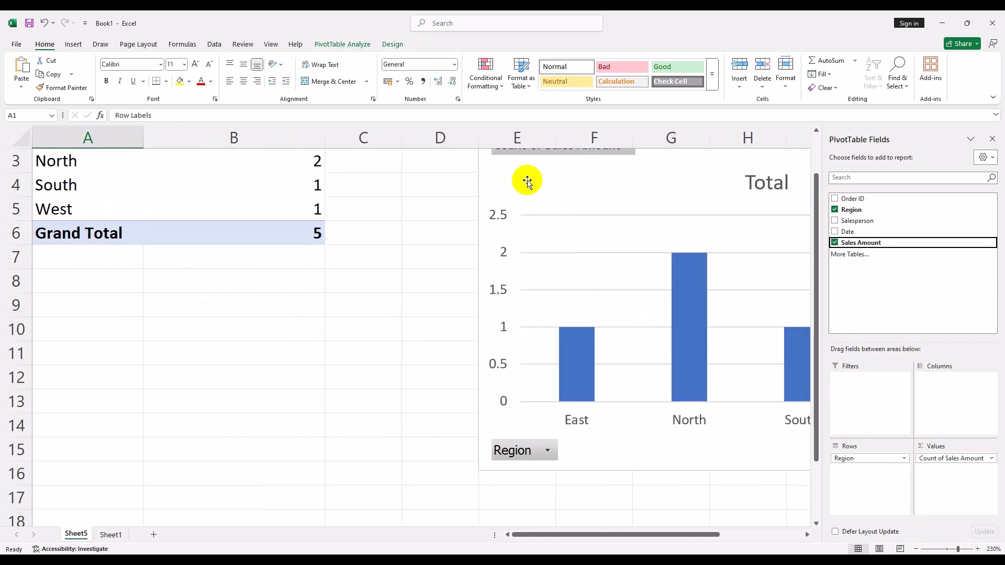
Drill down into the East region's Count of Sales Amount value to extract its source records to a separate sheet
{"action": "scroll", "coordinate": [366, 325], "scroll_direction": "up", "scroll_amount": 1}
{"action": "left_click", "coordinate": [53, 189]}
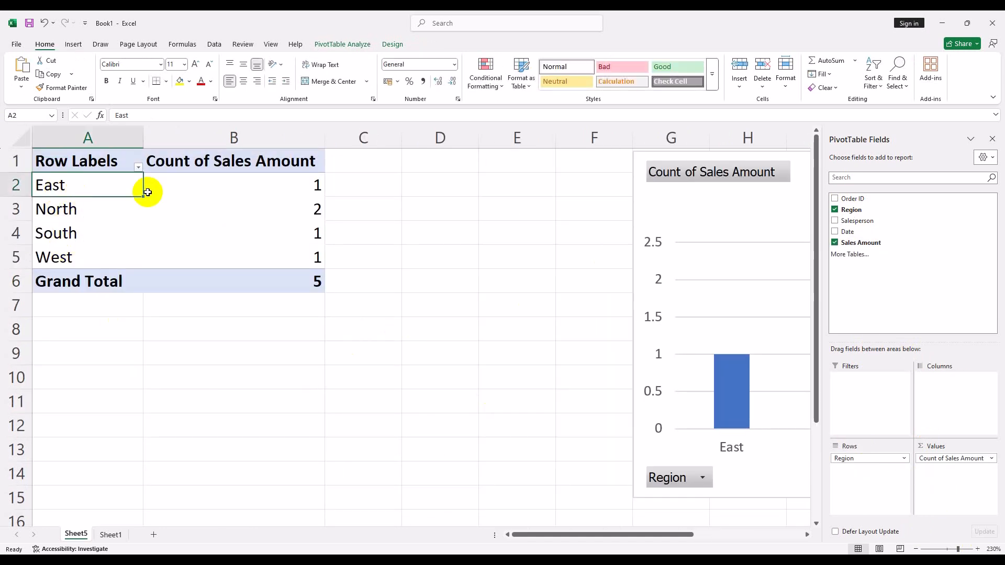
{"action": "left_click", "coordinate": [208, 187]}
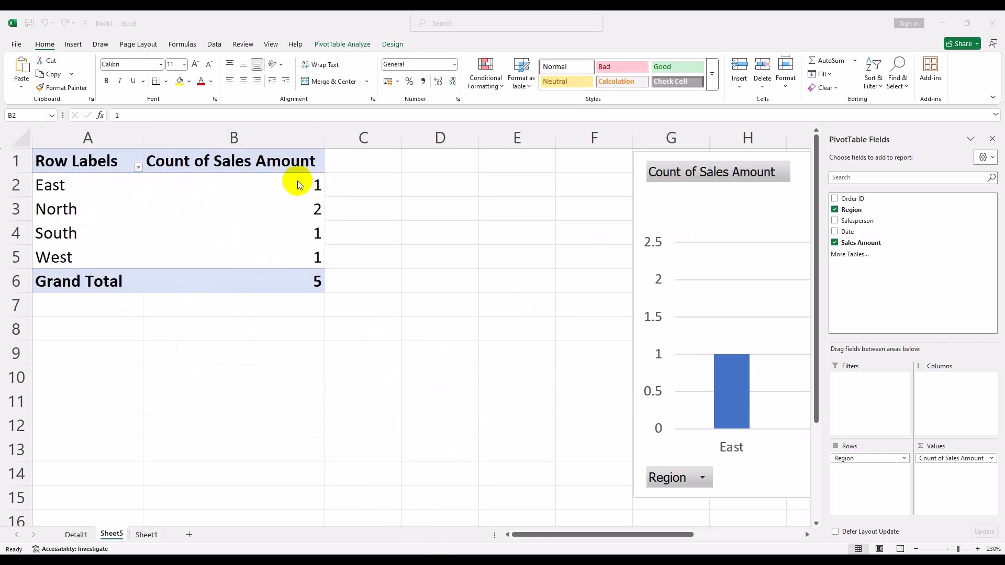
Show the Count of Sales Amount values as Rank Largest to Smallest with Region as the base field
{"action": "left_click", "coordinate": [249, 163]}
{"action": "right_click", "coordinate": [250, 163]}
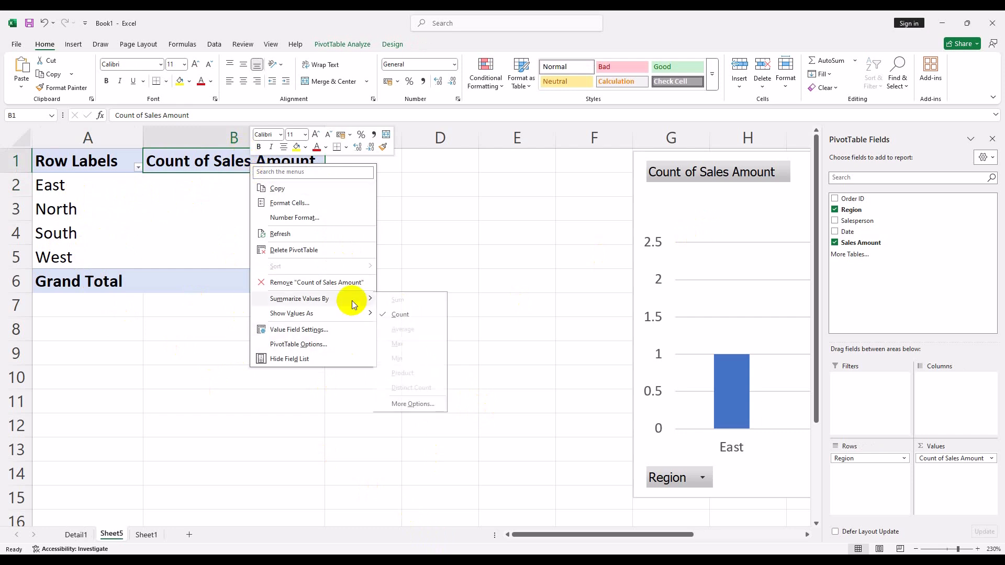
{"action": "mouse_move", "coordinate": [324, 312]}
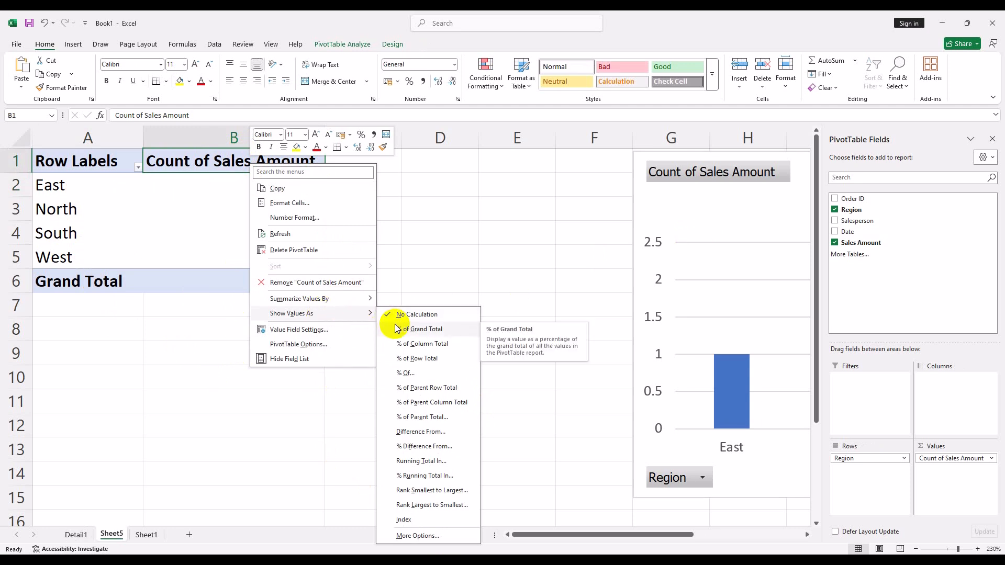
{"action": "left_click", "coordinate": [432, 506]}
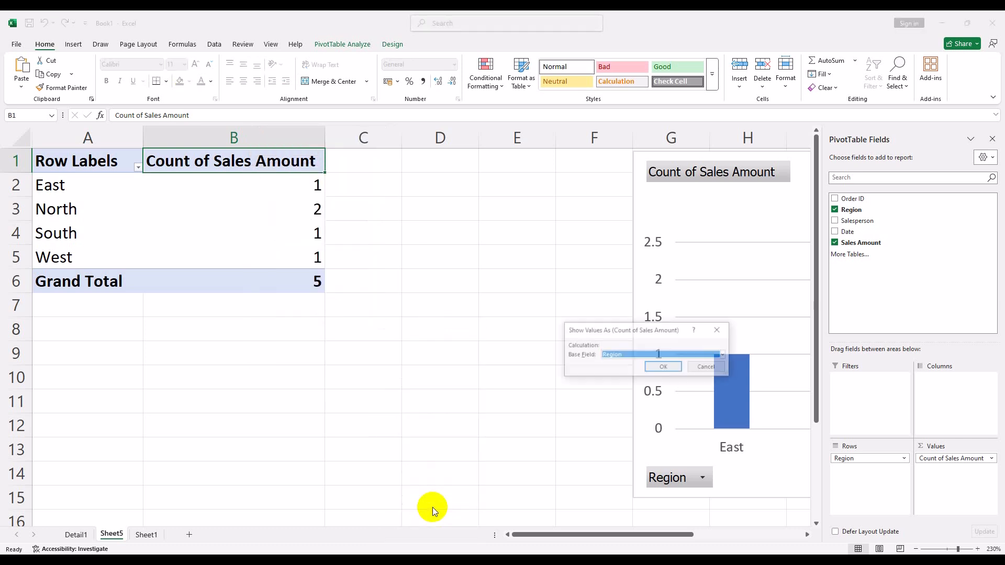
{"action": "left_click", "coordinate": [661, 367]}
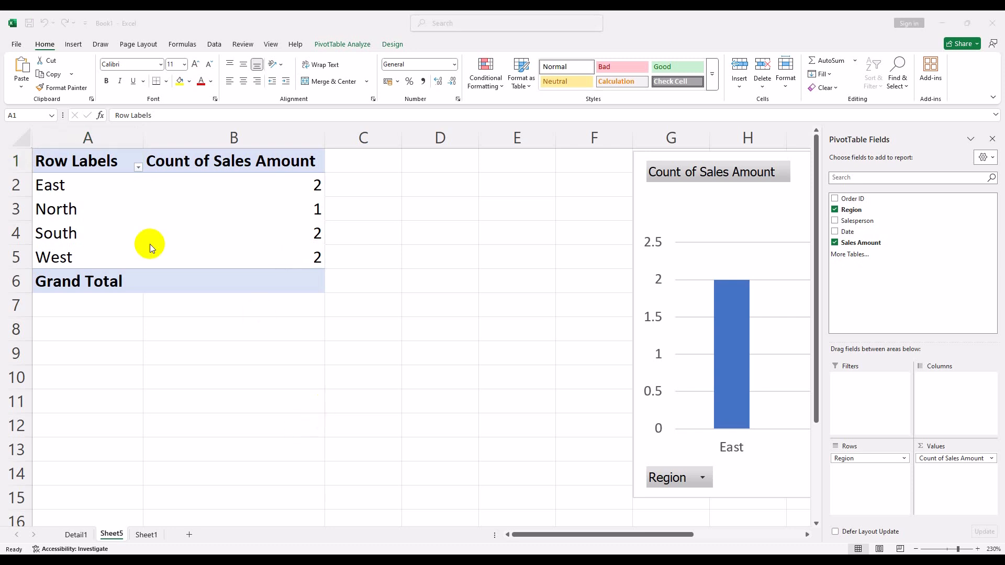
Filter the PivotTable's row labels to only the East and North regions
{"action": "left_click", "coordinate": [139, 168]}
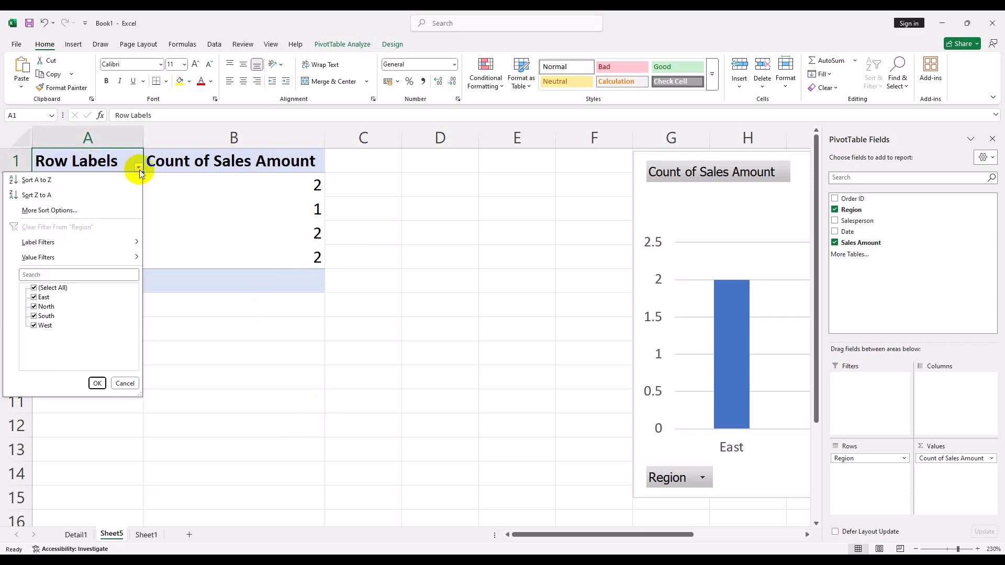
{"action": "left_click", "coordinate": [34, 316]}
{"action": "left_click", "coordinate": [34, 326]}
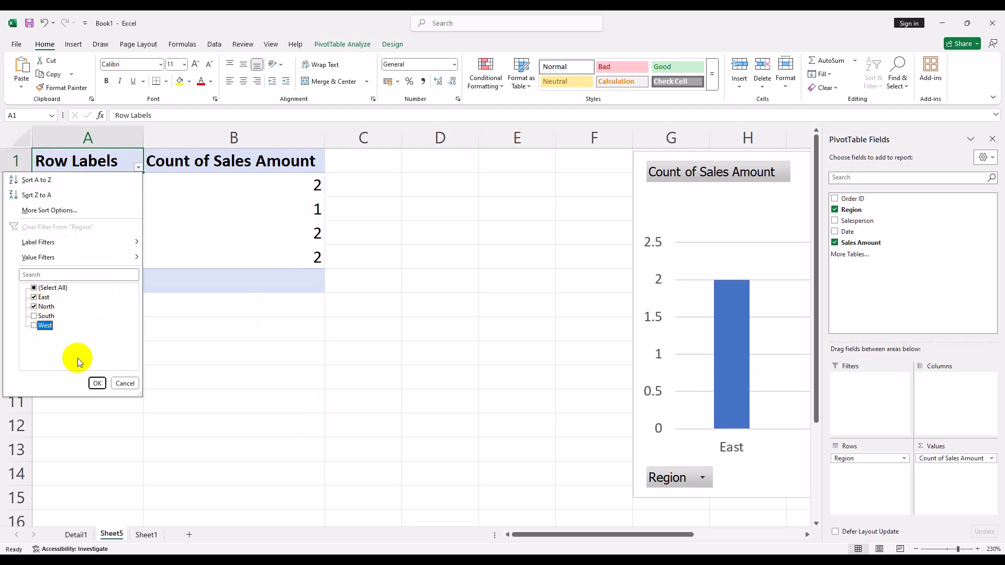
{"action": "left_click", "coordinate": [97, 383]}
{"action": "left_click", "coordinate": [49, 187]}
{"action": "left_click", "coordinate": [84, 209]}
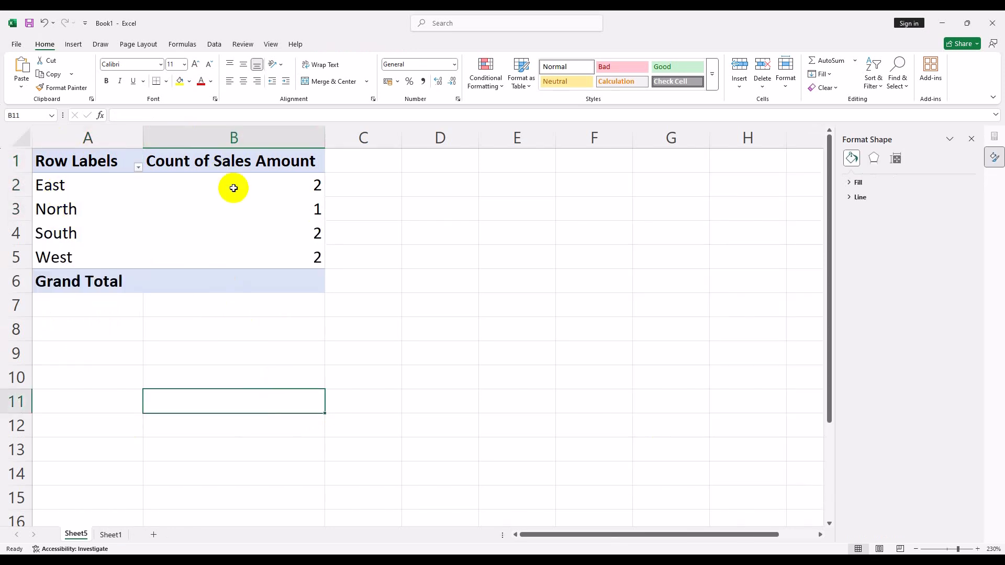
Insert a Clustered Column PivotChart based on the Count of Sales Amount by region PivotTable
{"action": "left_click", "coordinate": [233, 188]}
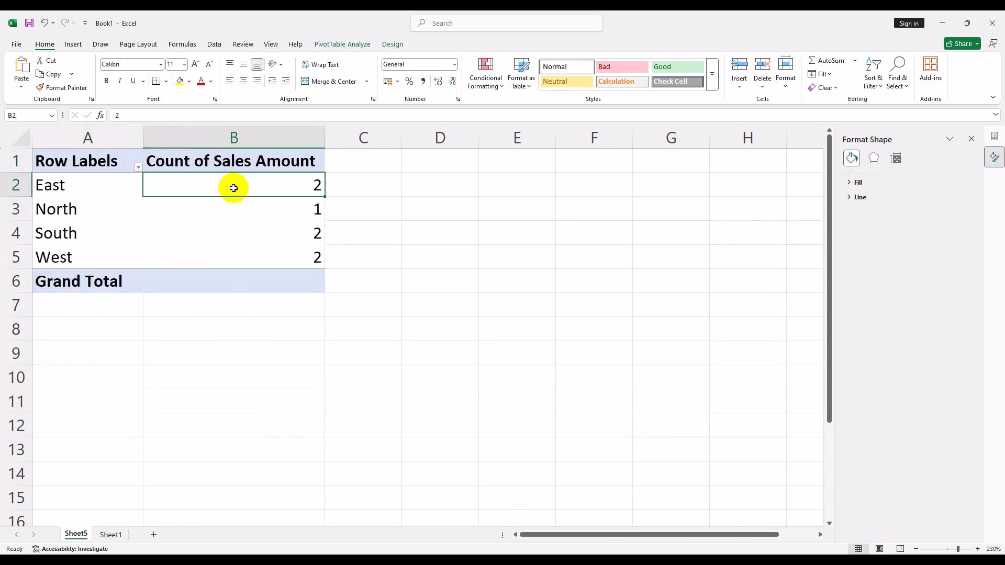
{"action": "left_click", "coordinate": [75, 46]}
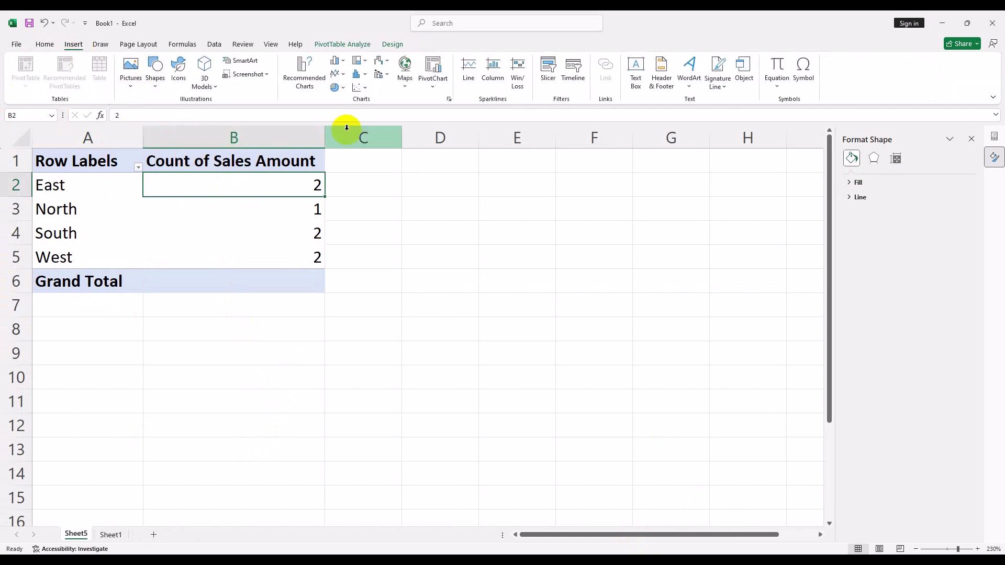
{"action": "left_click", "coordinate": [430, 85]}
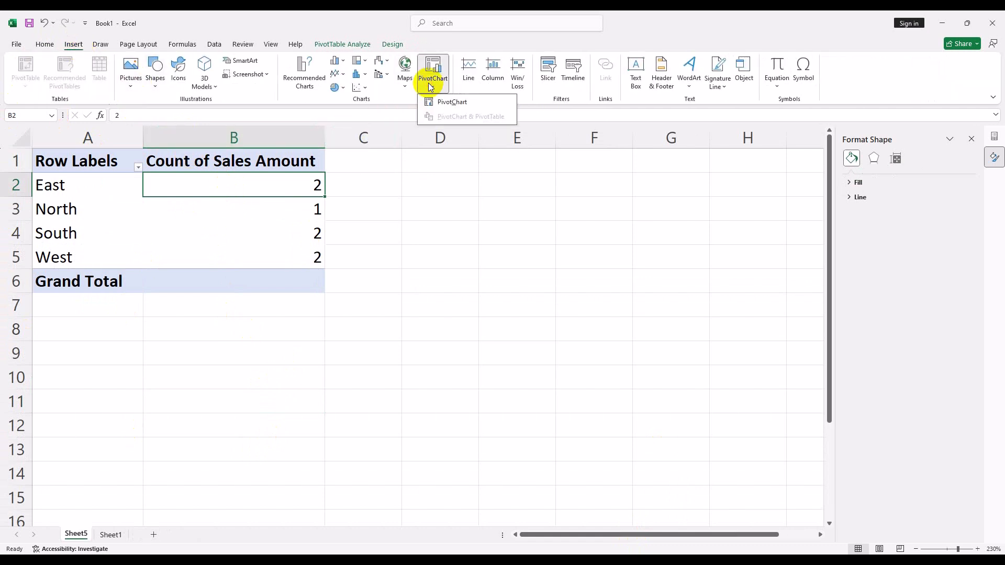
{"action": "left_click", "coordinate": [460, 101]}
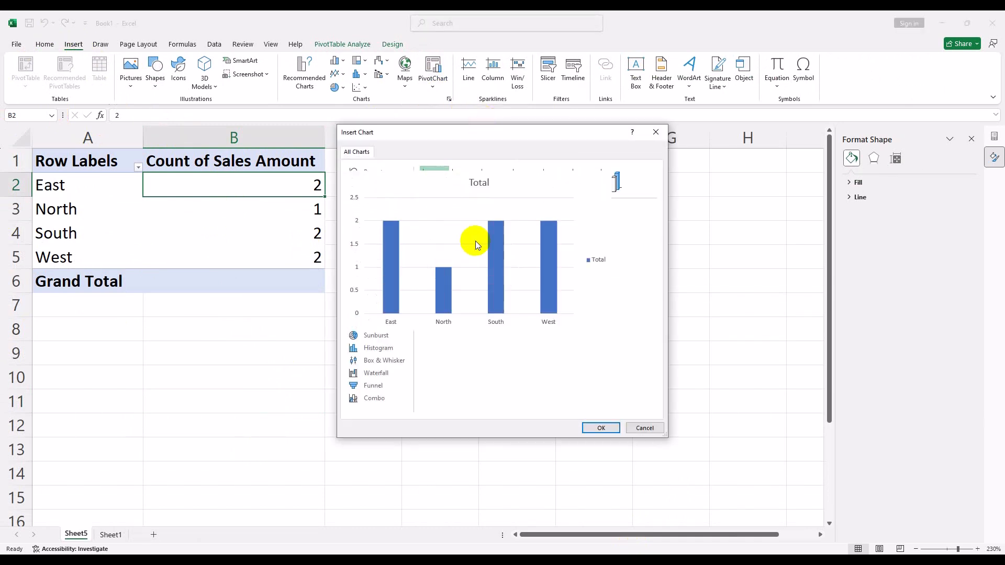
{"action": "left_click", "coordinate": [592, 427]}
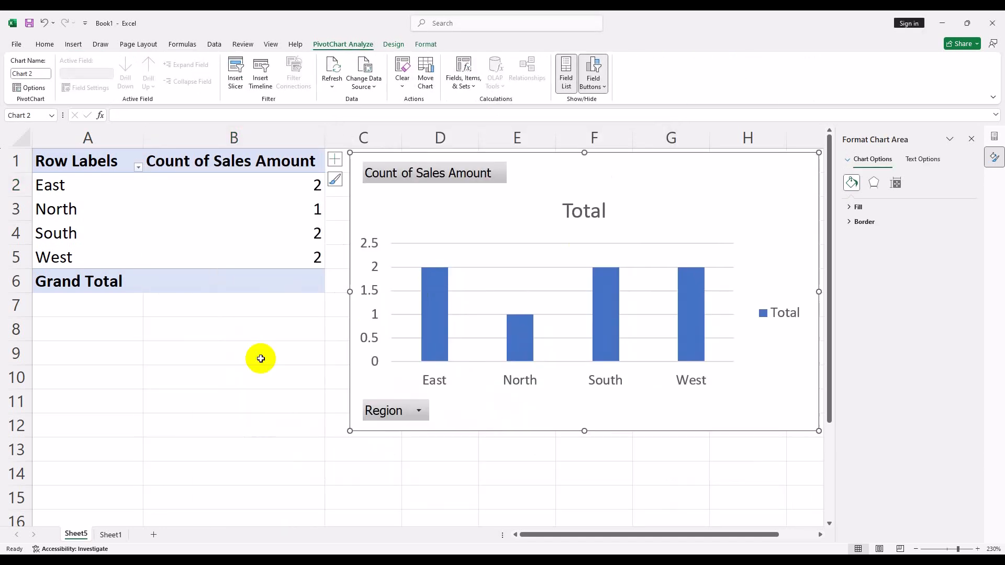
Insert a Line PivotChart from the same PivotTable
{"action": "left_click", "coordinate": [260, 357]}
{"action": "left_click", "coordinate": [175, 232]}
{"action": "left_click", "coordinate": [74, 44]}
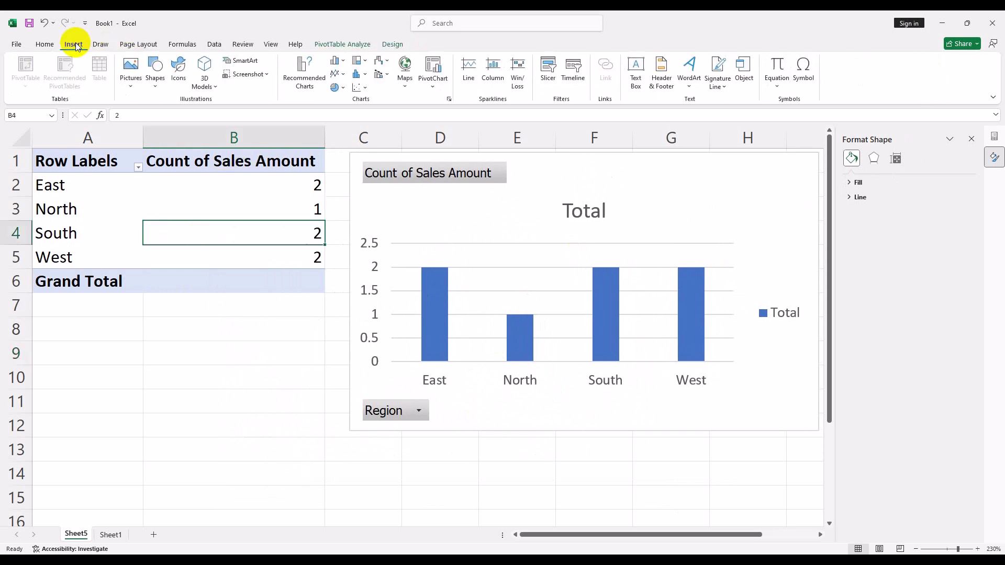
{"action": "left_click", "coordinate": [433, 80]}
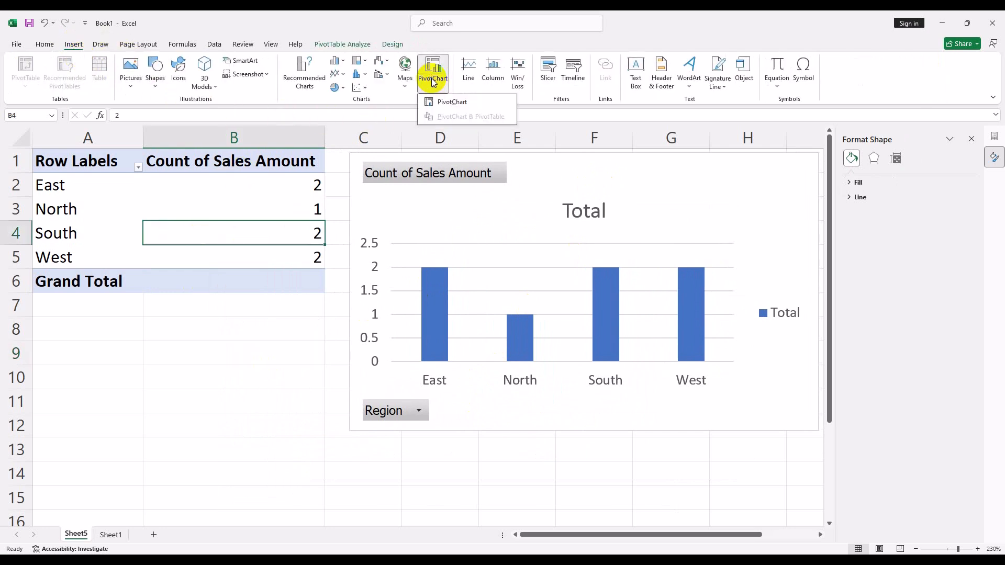
{"action": "left_click", "coordinate": [445, 98]}
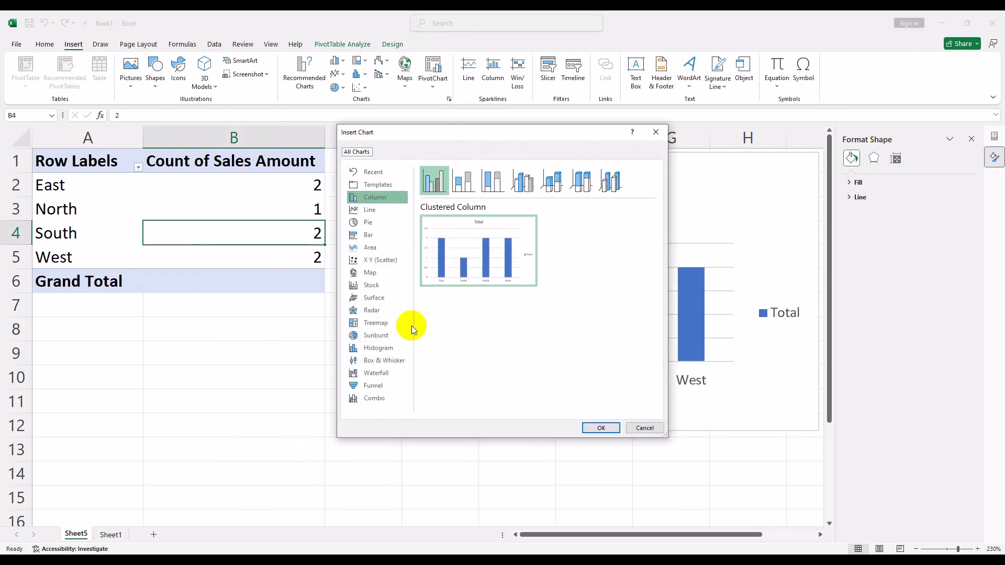
{"action": "left_click", "coordinate": [369, 209]}
{"action": "mouse_move", "coordinate": [463, 239]}
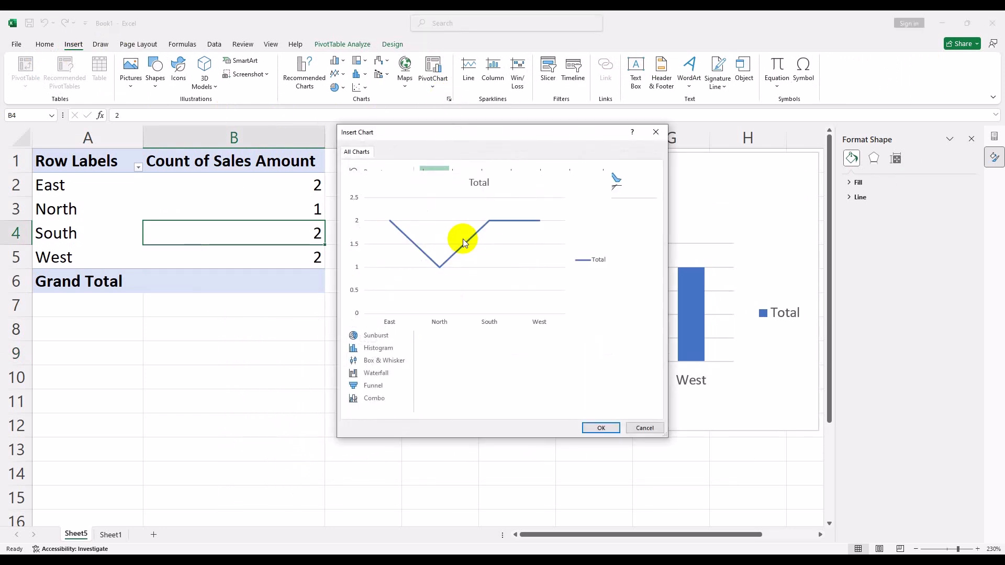
{"action": "left_click", "coordinate": [601, 428]}
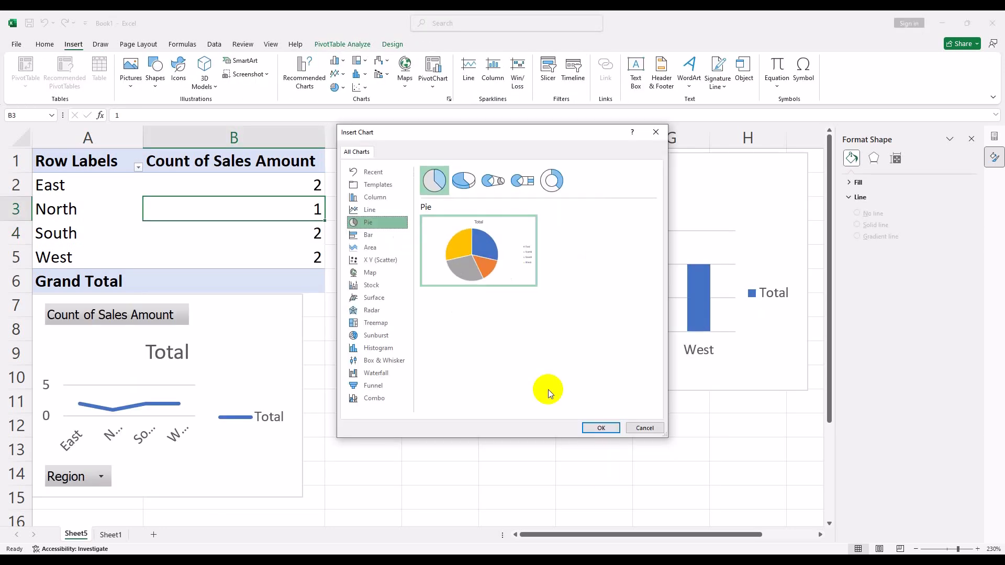
Insert a Pie PivotChart from the same PivotTable and shrink it towards its lower-right corner
{"action": "left_click", "coordinate": [600, 428]}
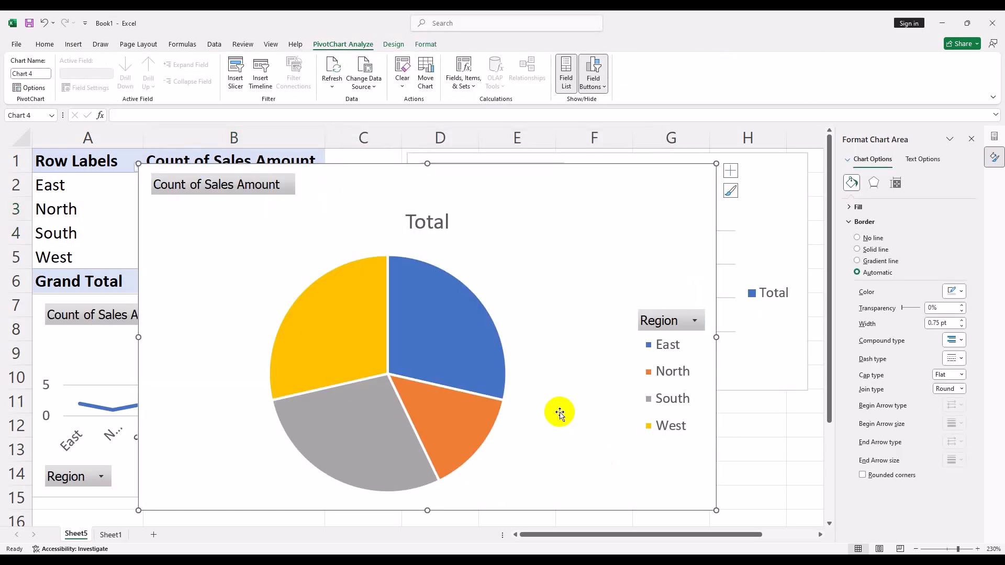
{"action": "left_click_drag", "start_coordinate": [138, 164], "coordinate": [419, 341]}
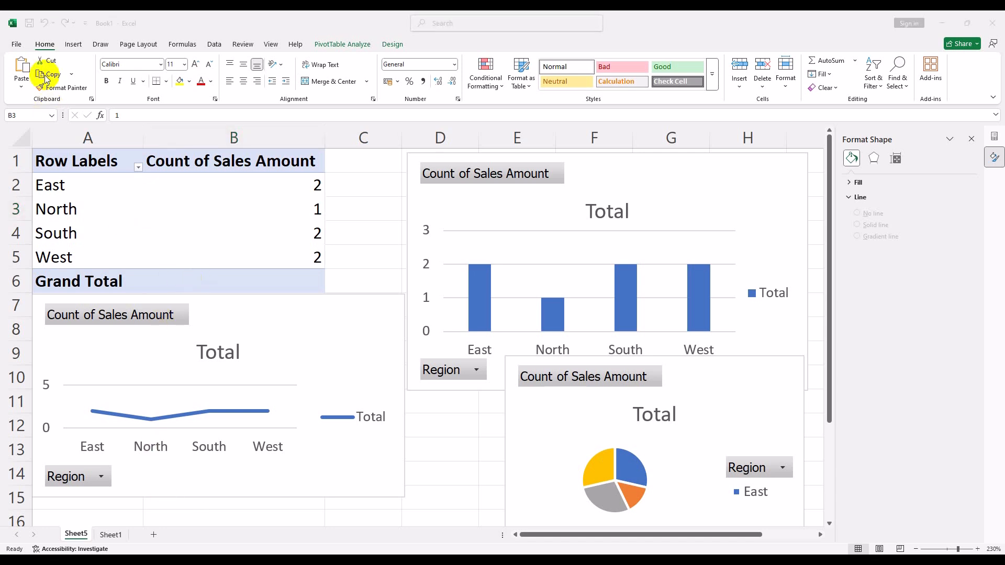
Insert a slicer for the PivotTable's Region field and move it up beside the PivotTable
{"action": "left_click", "coordinate": [157, 218]}
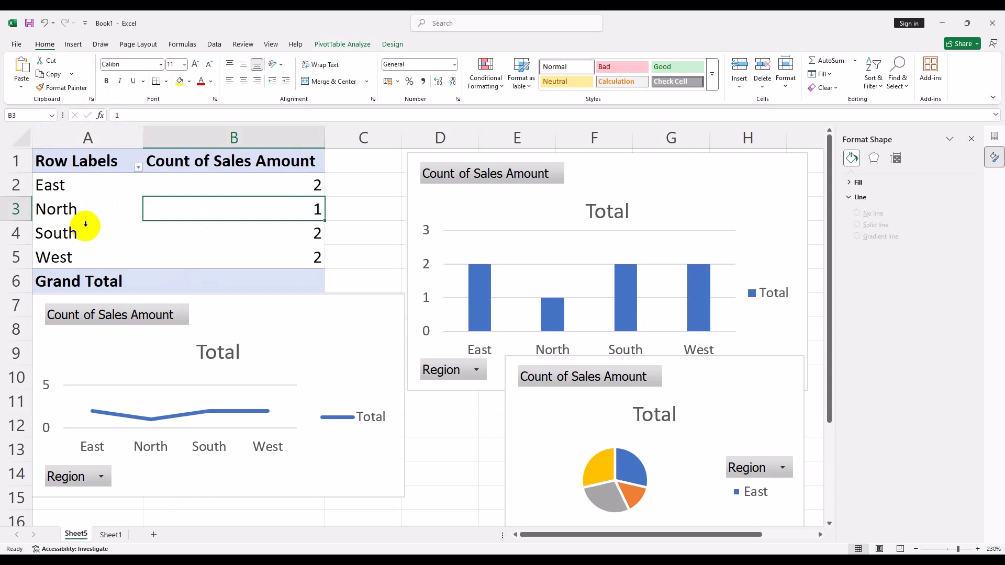
{"action": "left_click", "coordinate": [72, 45]}
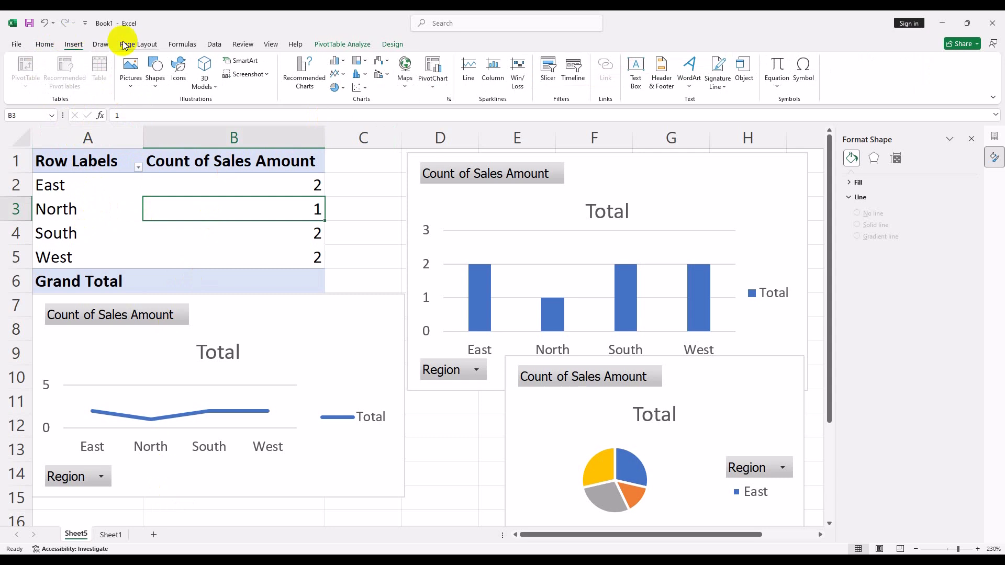
{"action": "left_click", "coordinate": [546, 64]}
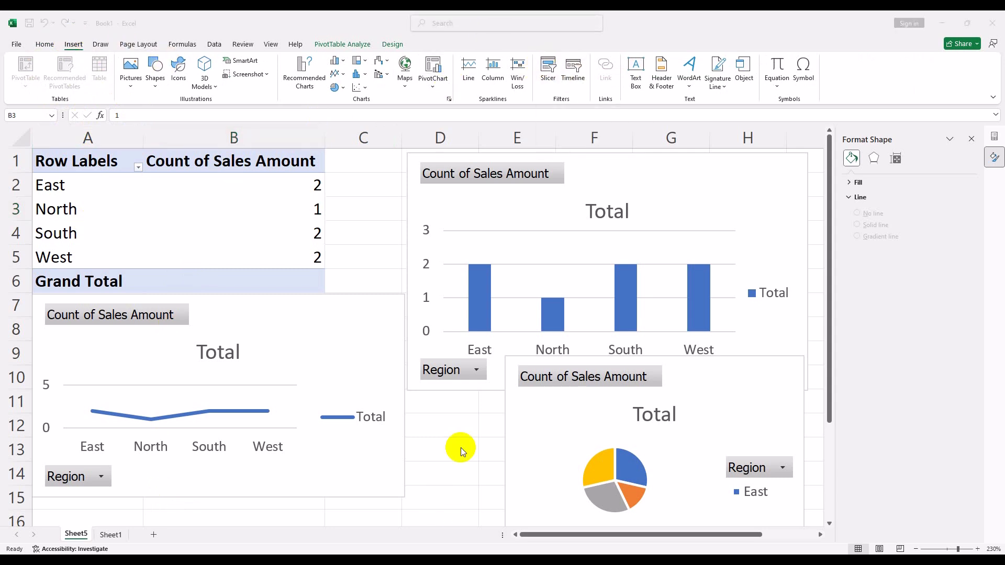
{"action": "left_click", "coordinate": [547, 70]}
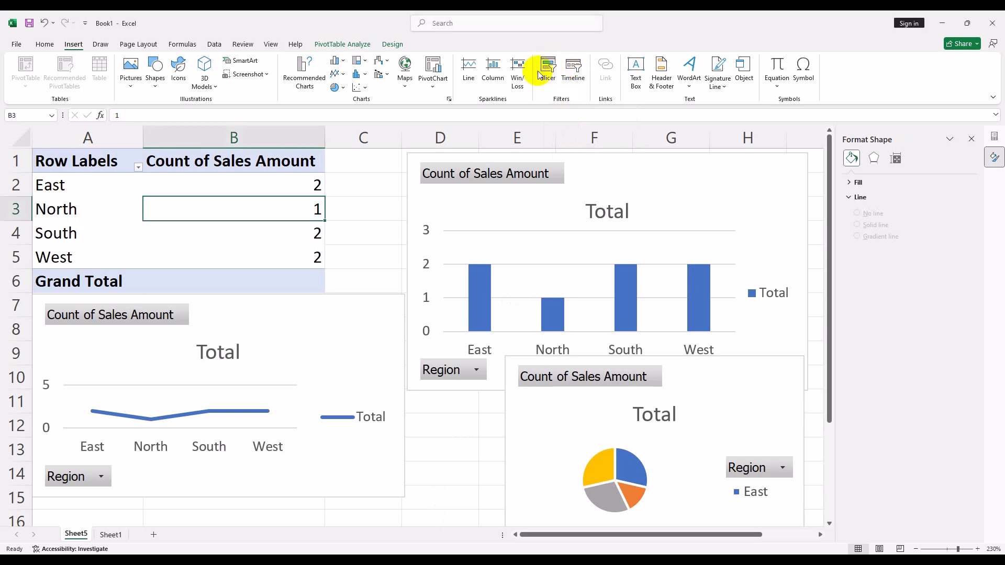
{"action": "left_click", "coordinate": [548, 70]}
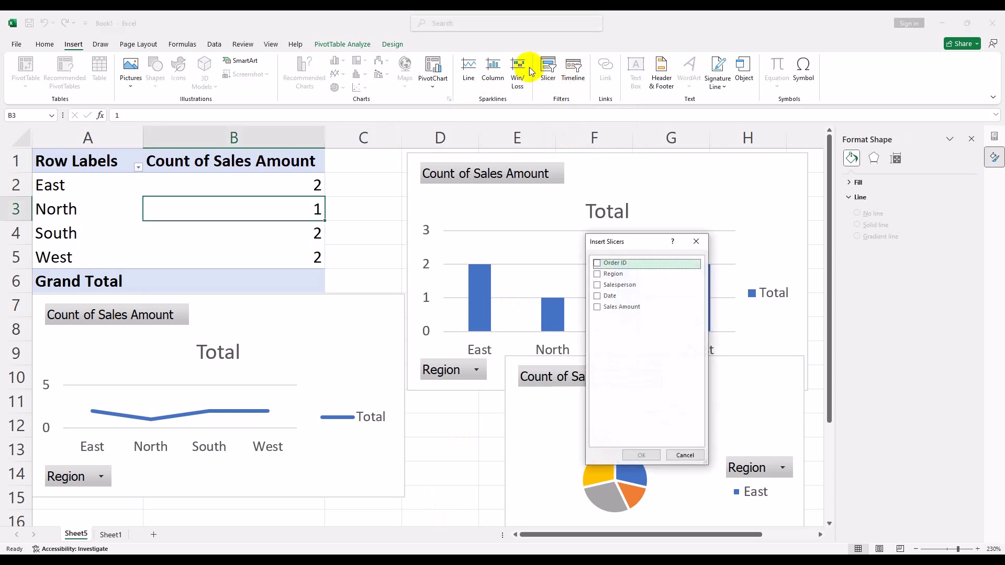
{"action": "left_click", "coordinate": [599, 275]}
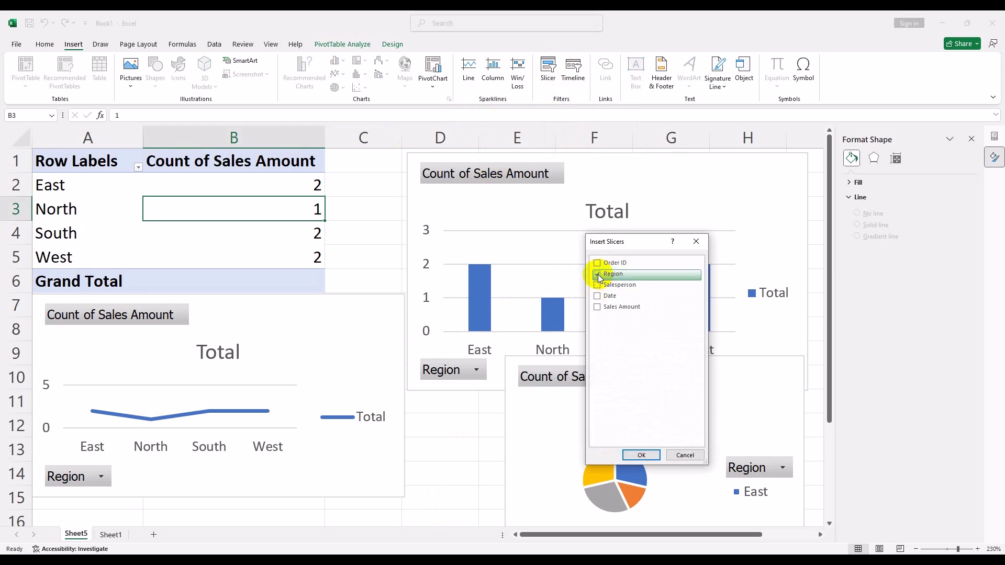
{"action": "left_click", "coordinate": [641, 456]}
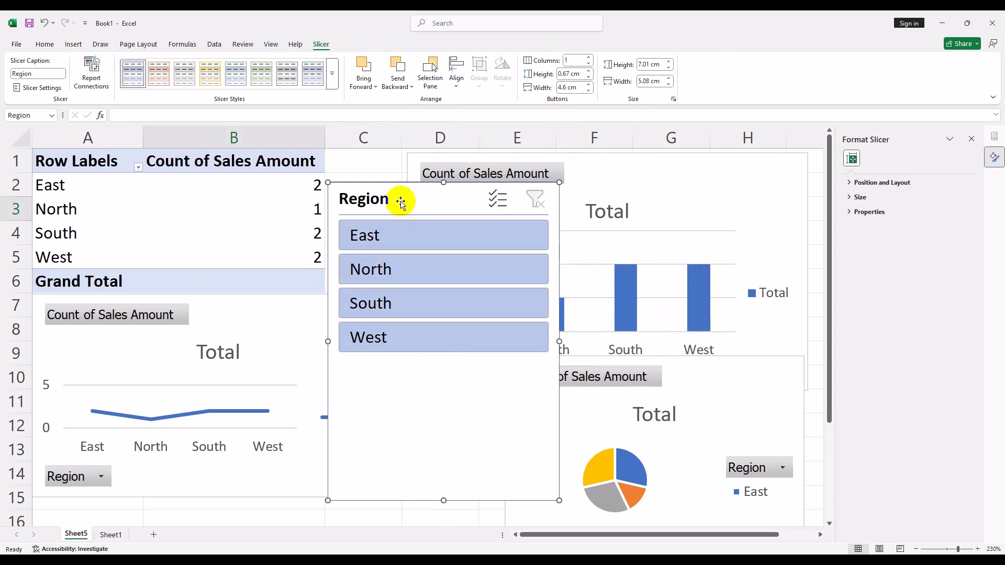
{"action": "left_click_drag", "start_coordinate": [397, 195], "coordinate": [392, 148]}
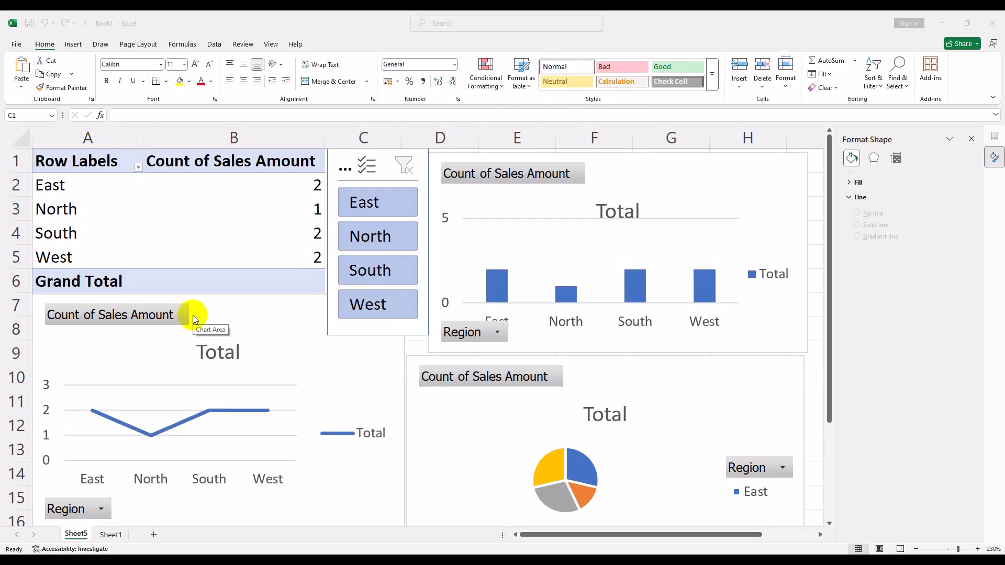